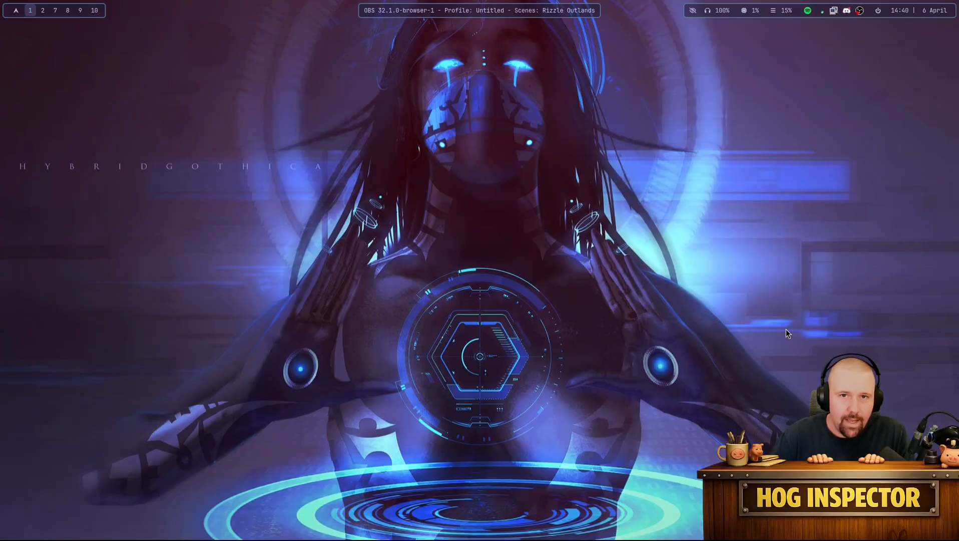
Step: Open Lutris from the application launcher
key(super+d)
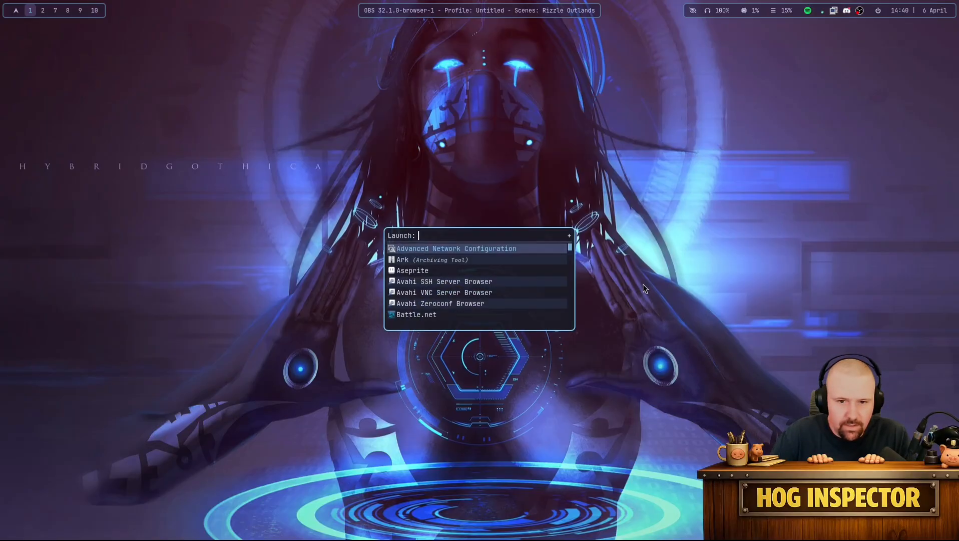
text(lut)
key(Return)
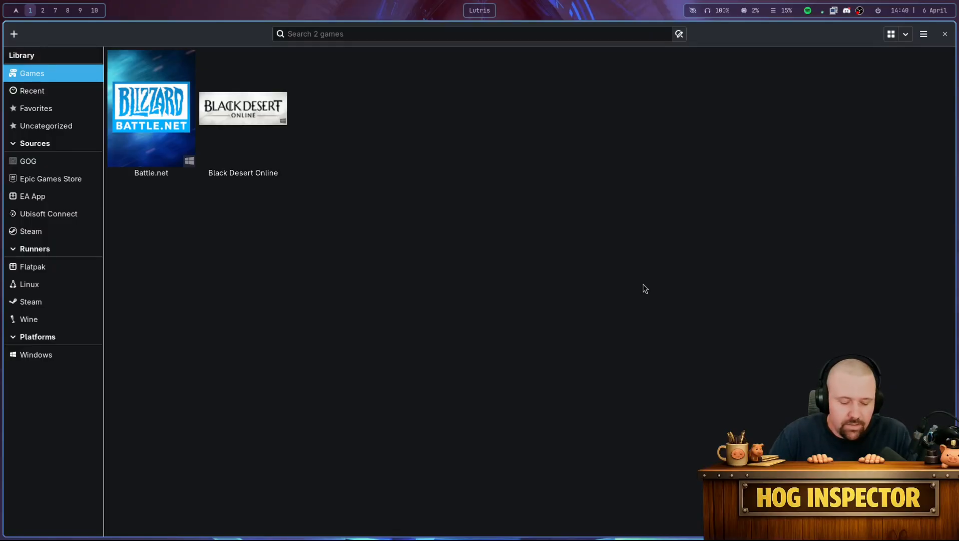
Step: Open ProtonUp-Qt and check the compatibility tools for Lutris and the newest GE-Proton version offered, without installing one
key(super+d)
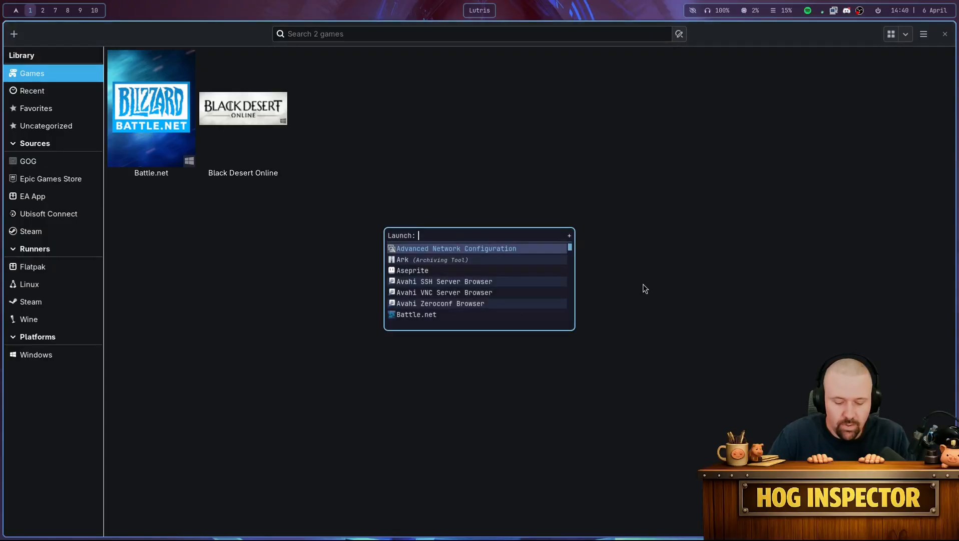
text(pro)
key(Down)
key(Return)
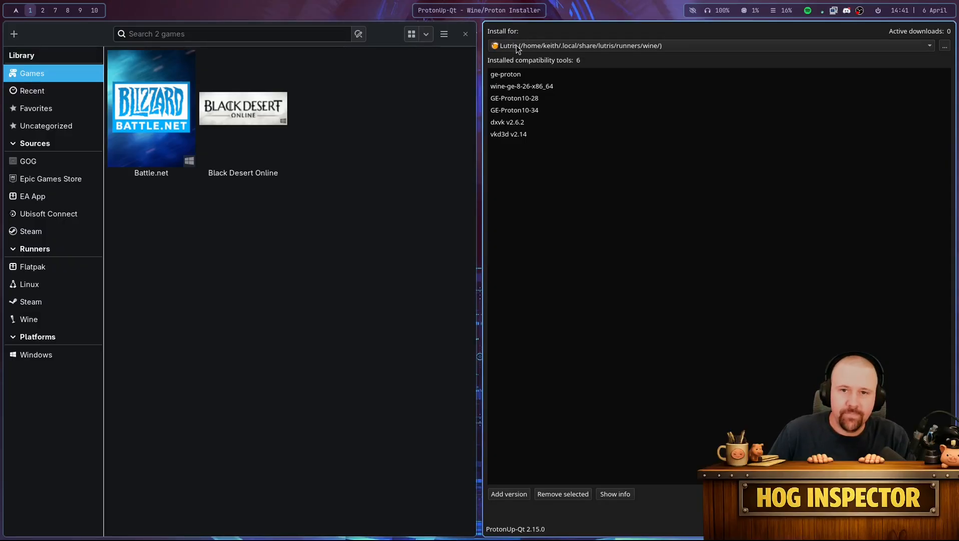
click(513, 496)
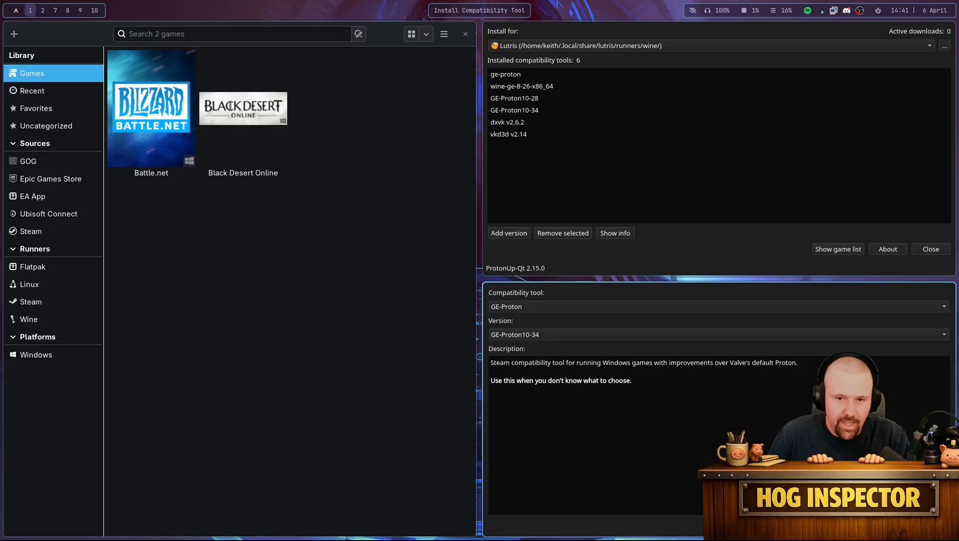
key(Escape)
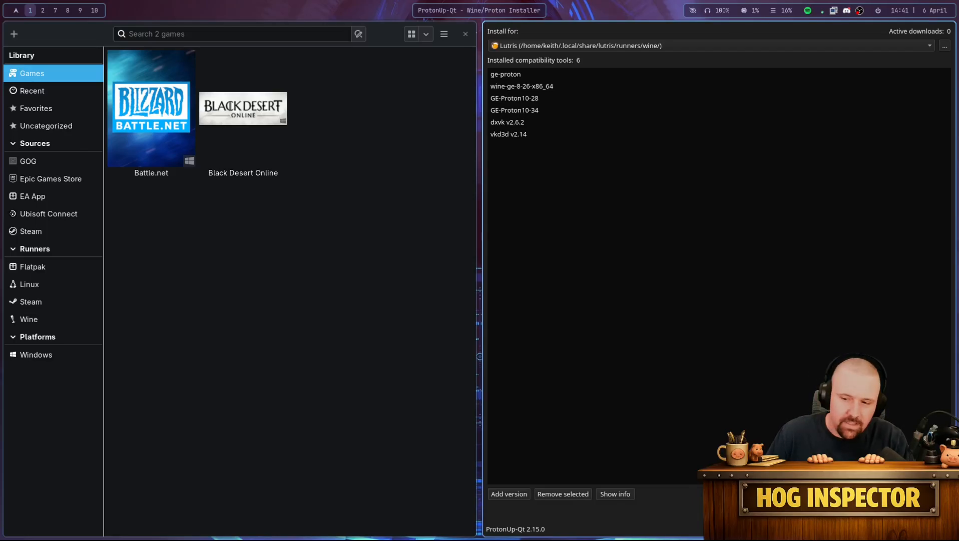
Step: Close ProtonUp-Qt and restart Lutris
key(super+q)
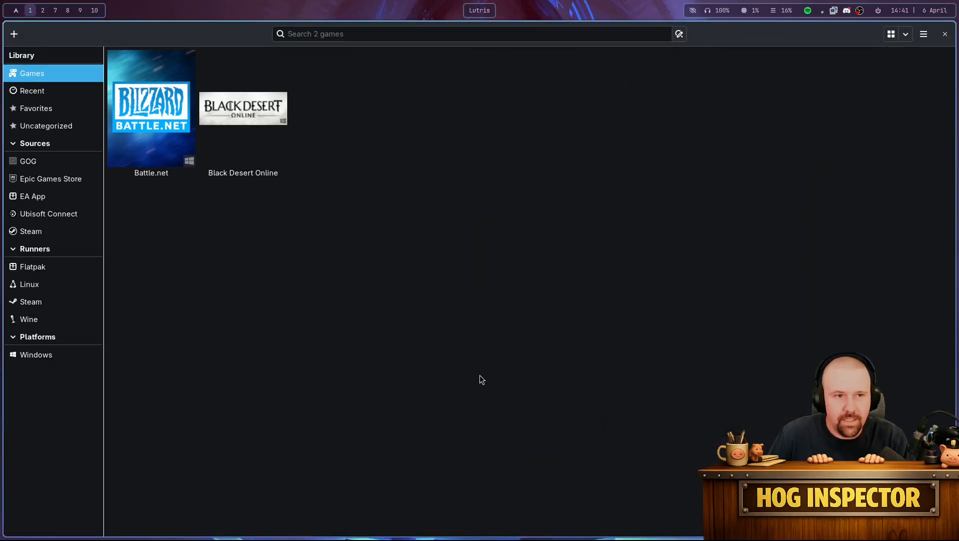
key(super+q)
key(super+d)
text(lut)
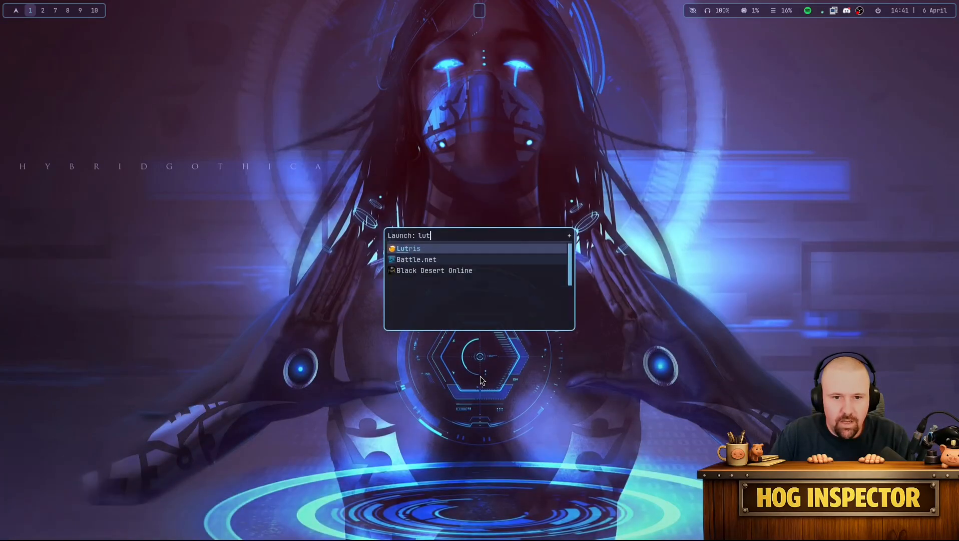
key(Return)
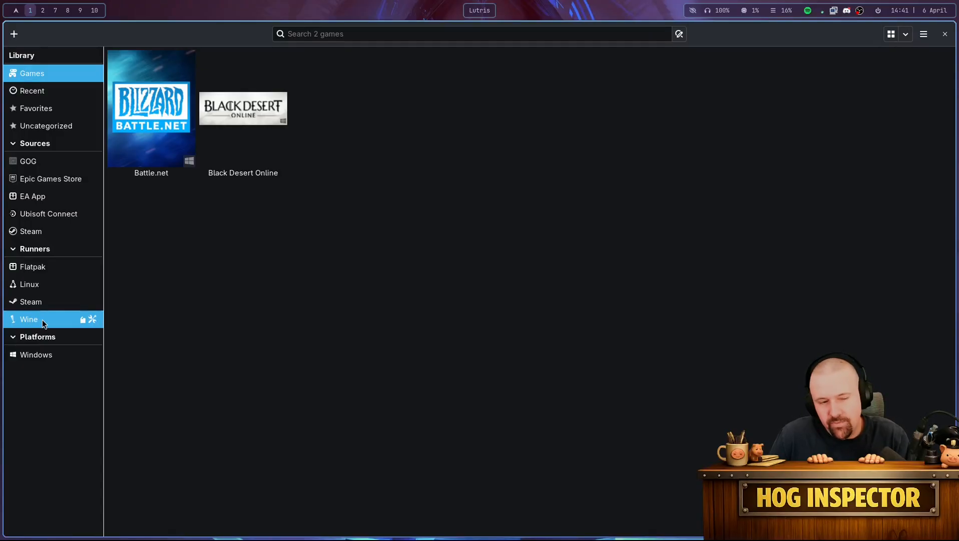
Step: Check the Wine runner's configuration and its available Wine versions, leaving the settings unsaved
click(92, 319)
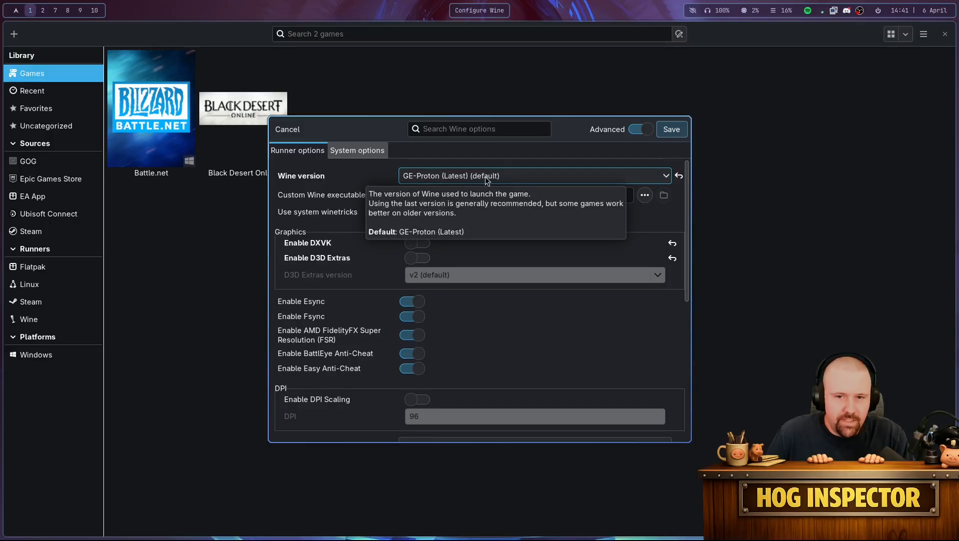
click(513, 179)
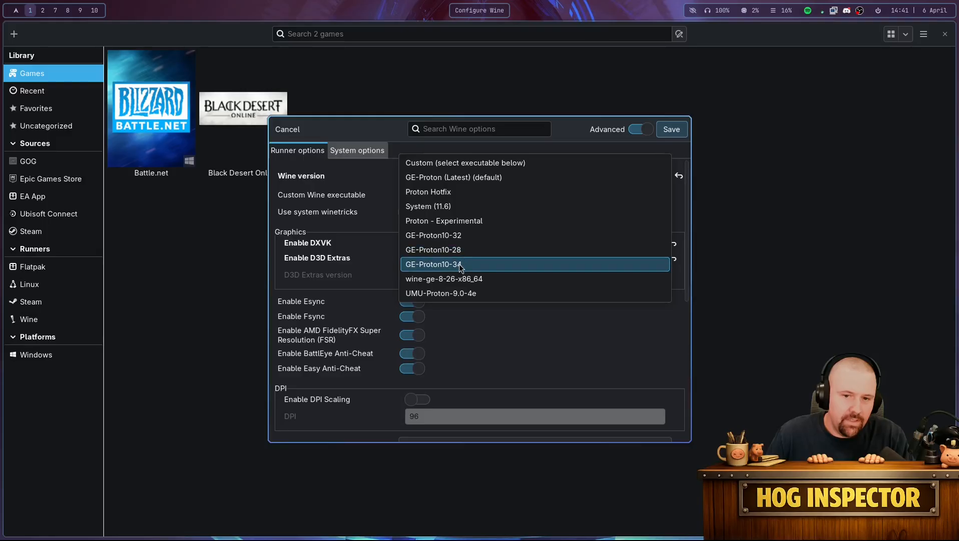
click(557, 149)
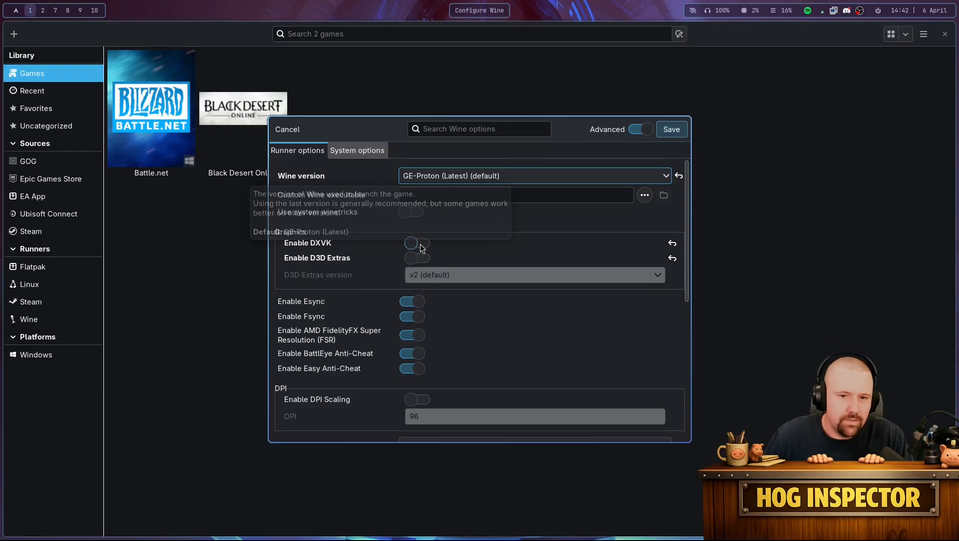
click(288, 129)
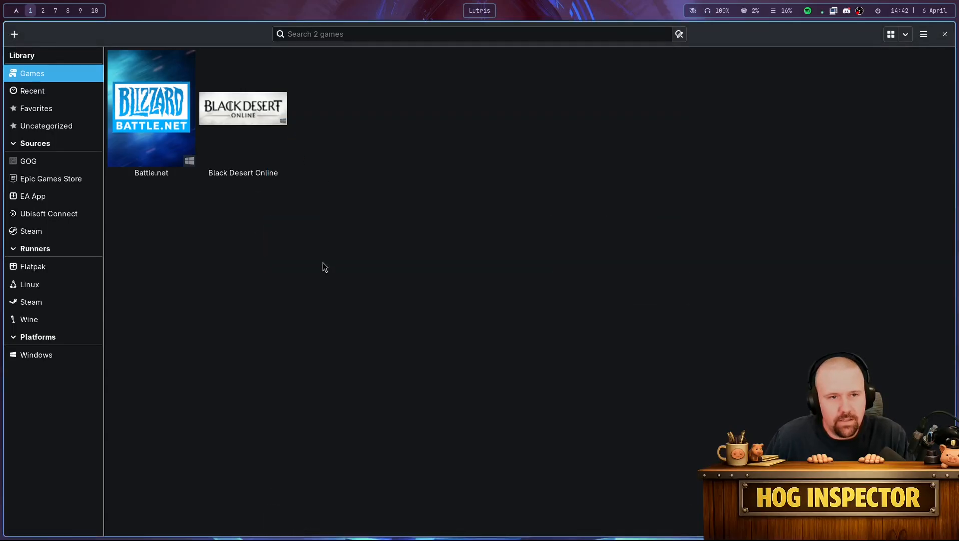
Step: Add a Windows game to be installed from an executable, named "UO Outlands"
click(15, 39)
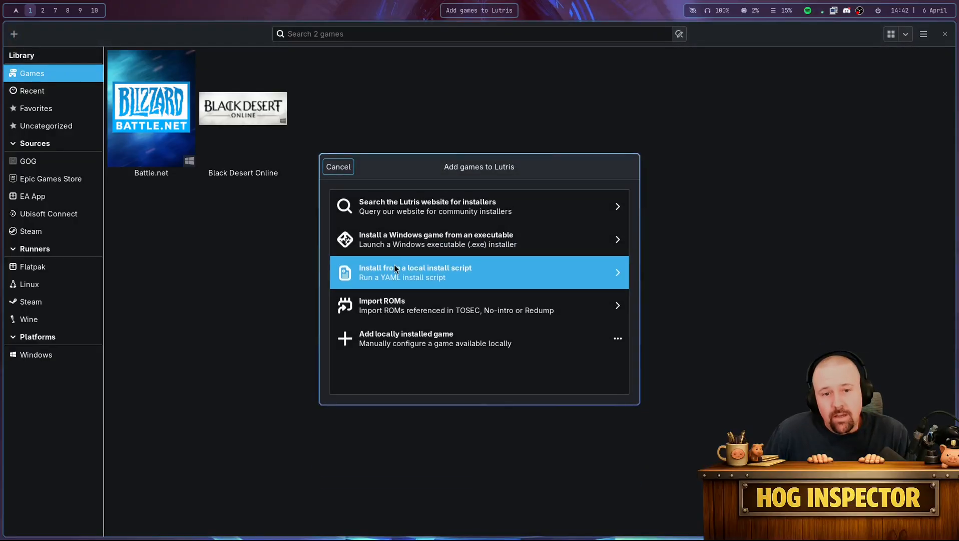
click(465, 244)
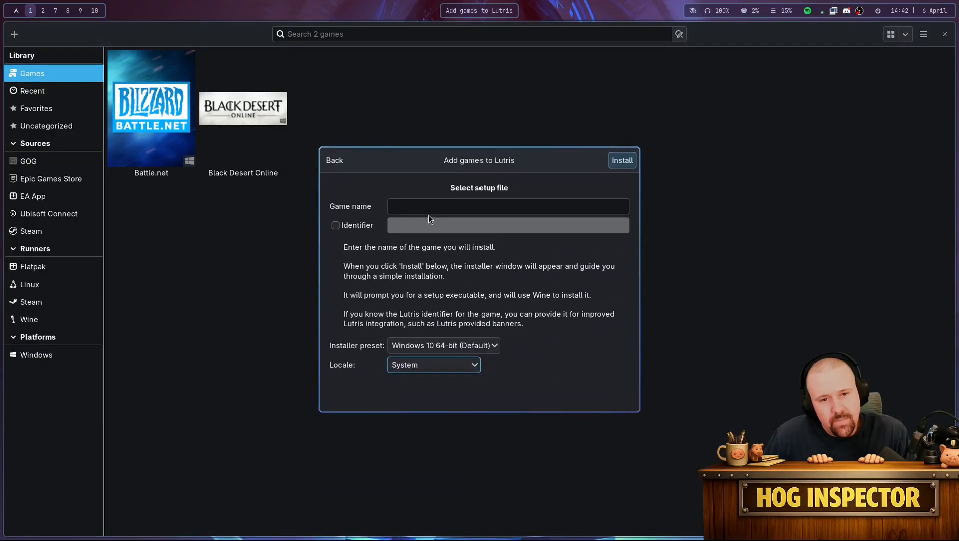
text(UO OUt)
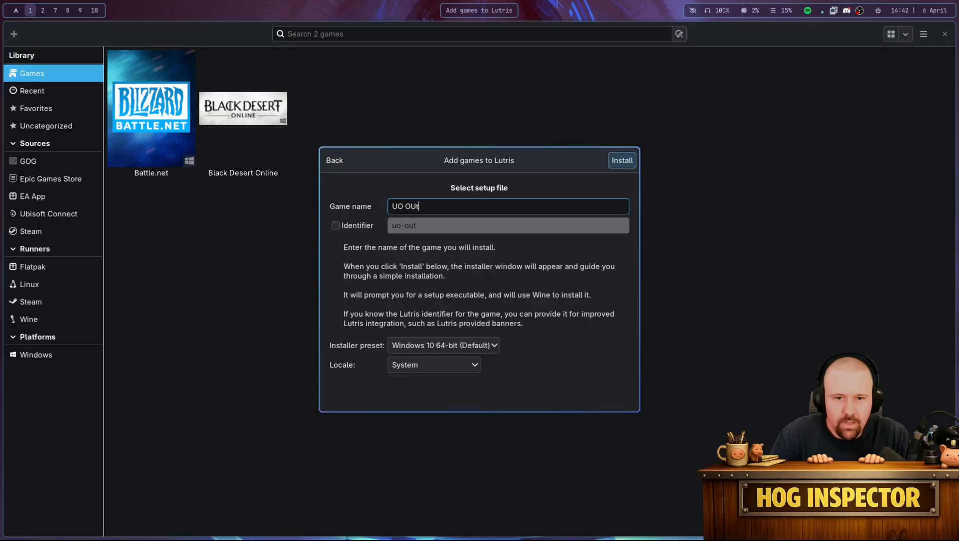
key(BackSpace)
text(utlands)
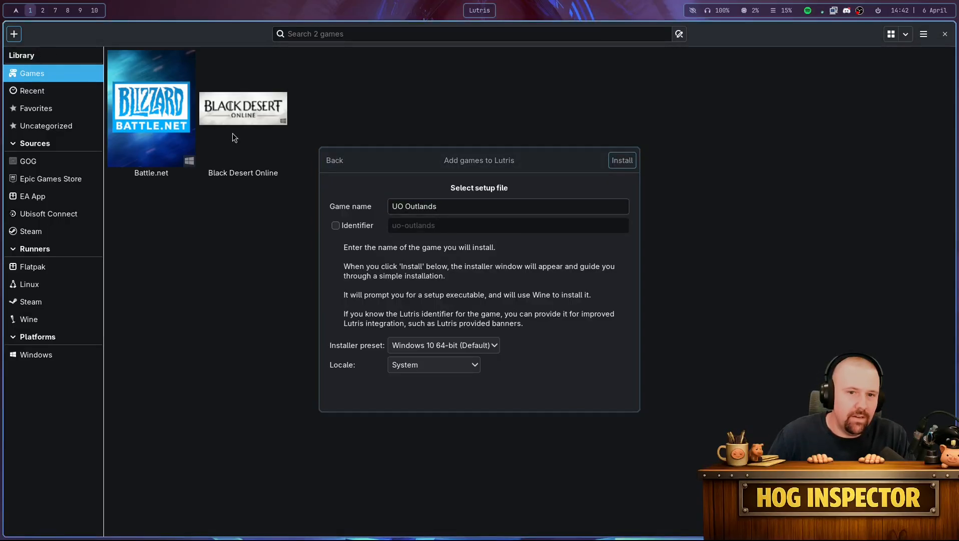
click(332, 160)
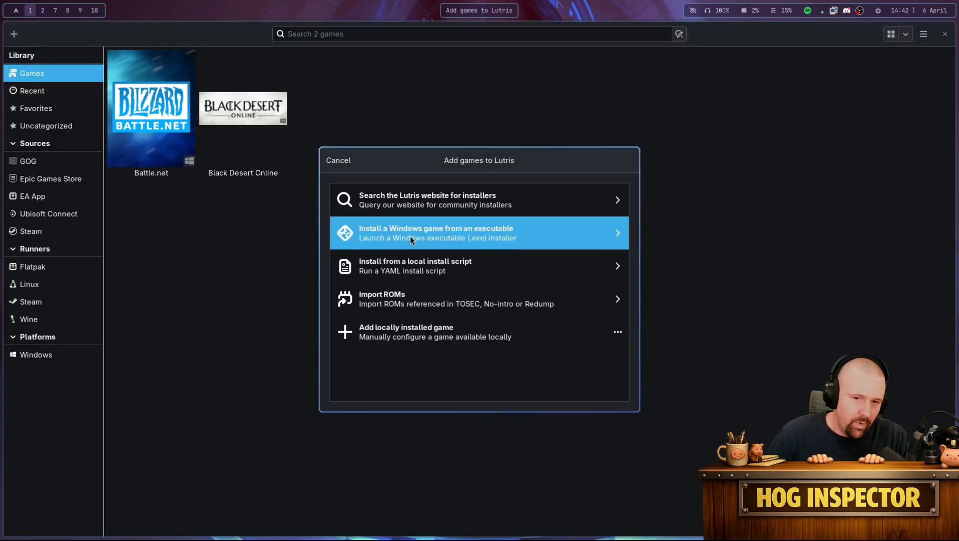
click(484, 240)
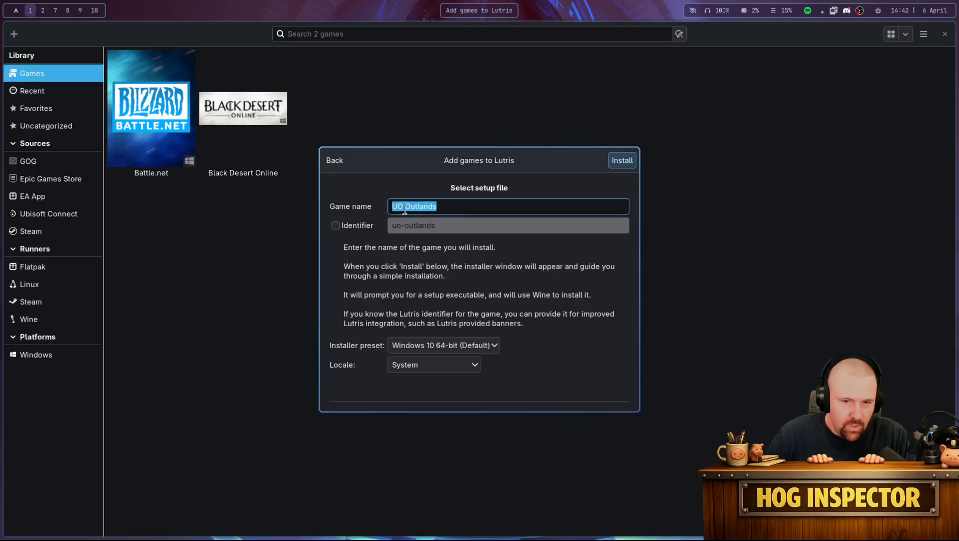
click(461, 212)
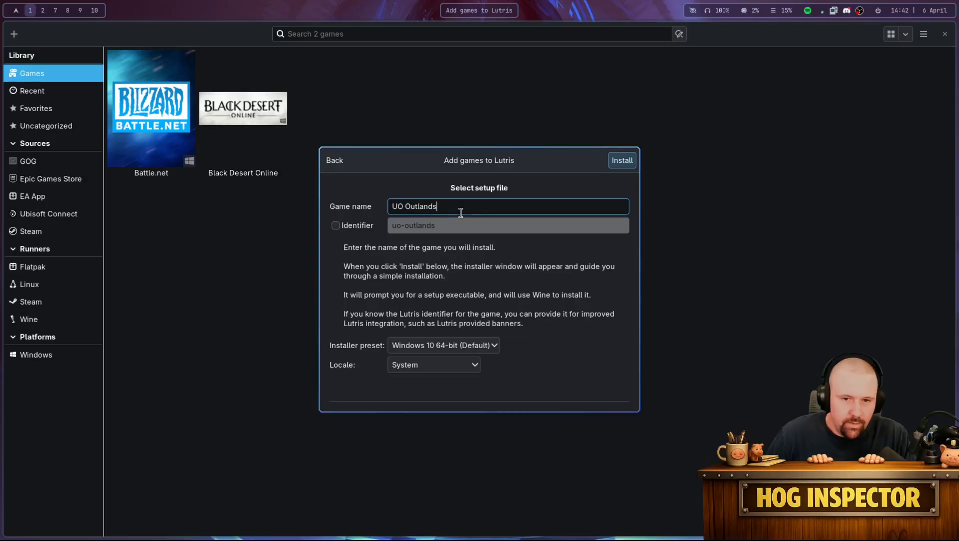
Step: Proceed with the UO Outlands install, keeping the default directory and the desktop and application menu shortcuts
click(626, 159)
click(633, 200)
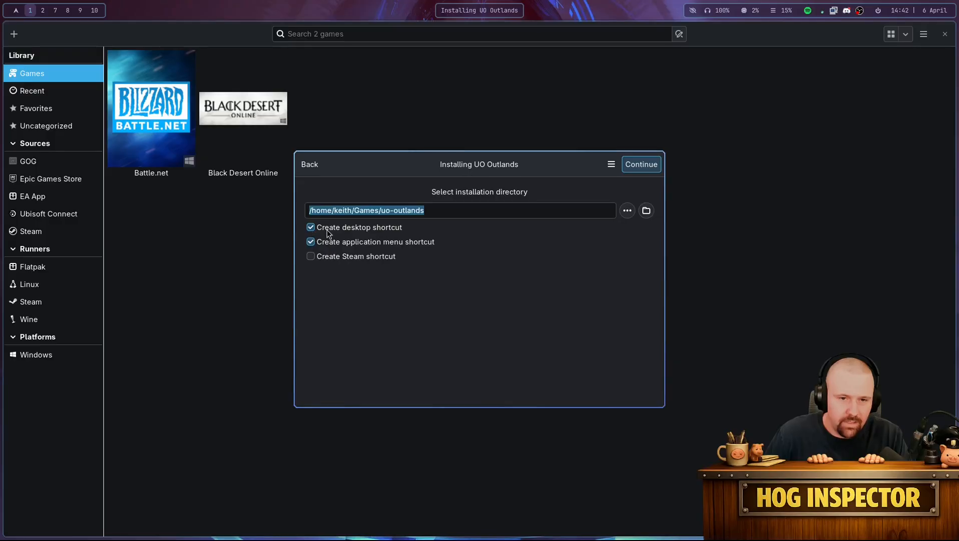
click(638, 167)
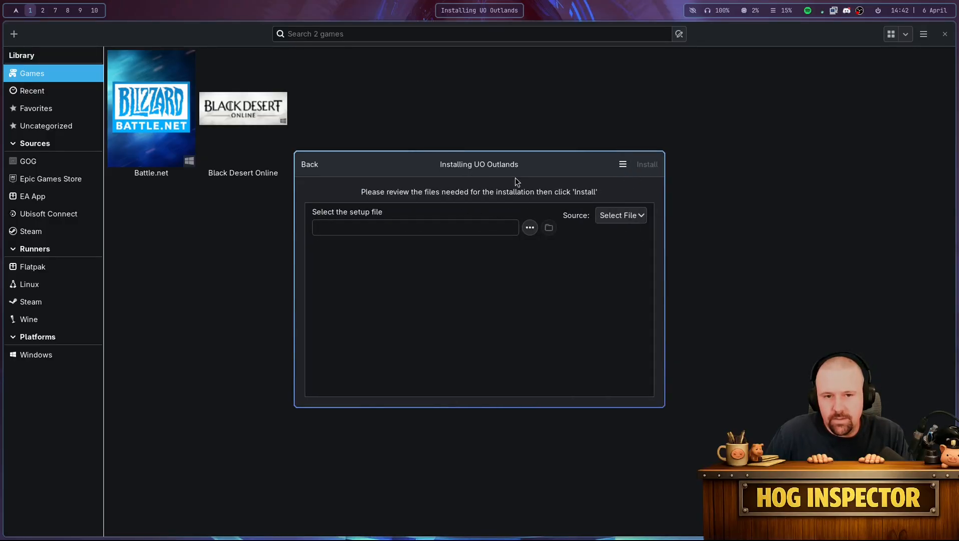
Step: Choose Outlands.exe from the home folder as the setup file, run it, and accept the game's default install location
click(529, 228)
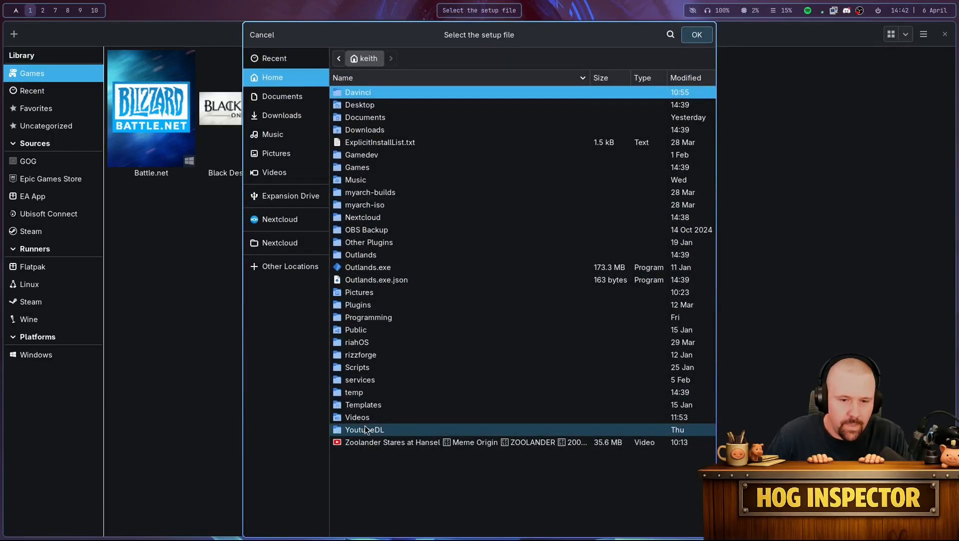
click(367, 279)
click(380, 267)
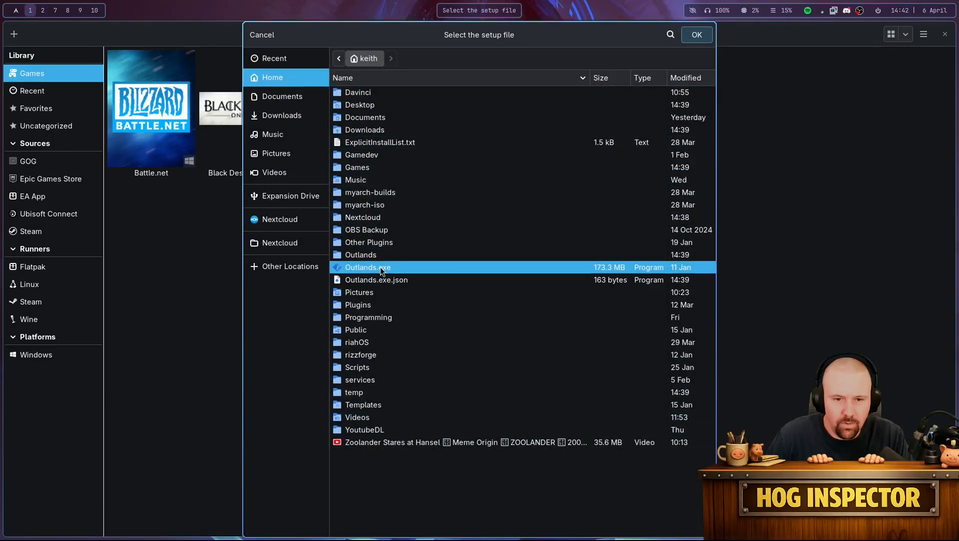
click(697, 35)
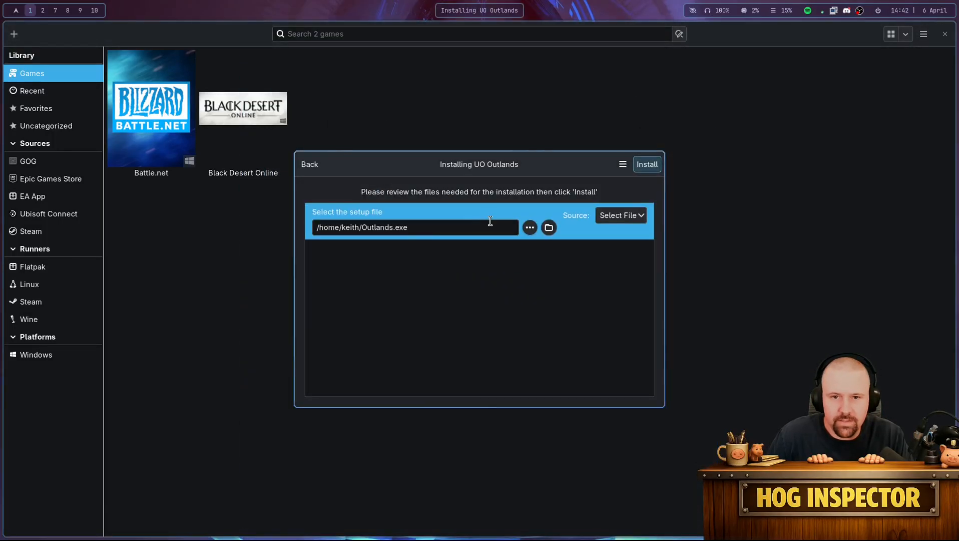
click(646, 164)
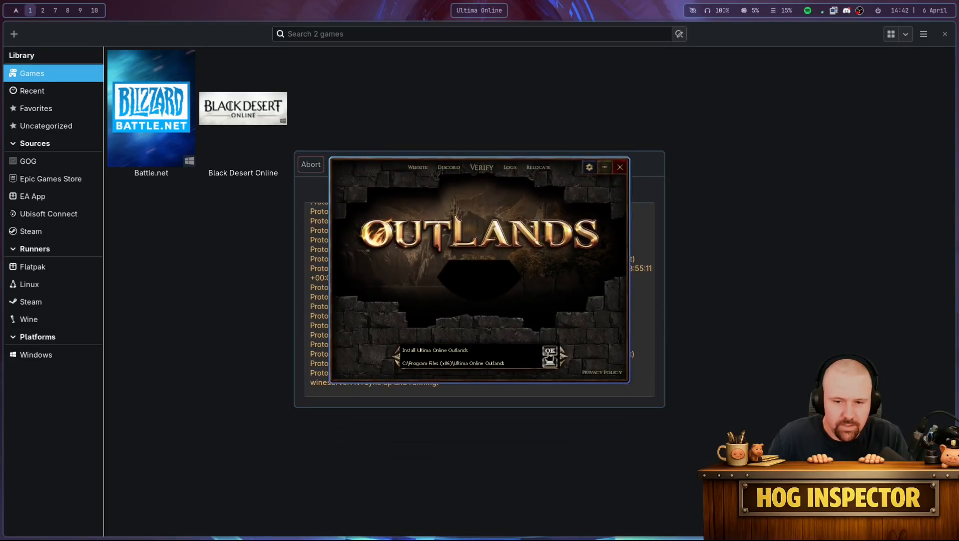
click(549, 355)
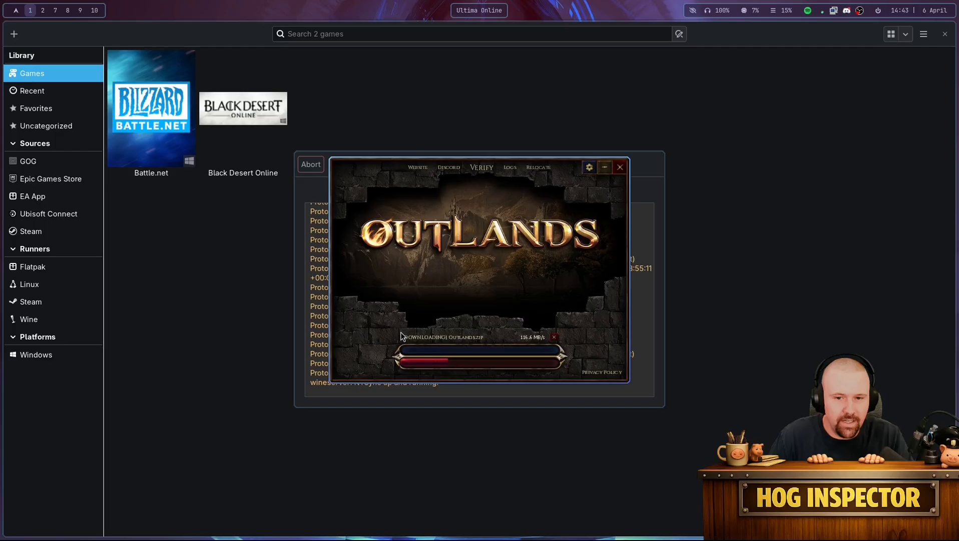
Step: Locate the Data folder inside Documents in the file manager, and return to the Outlands launcher
key(super+2)
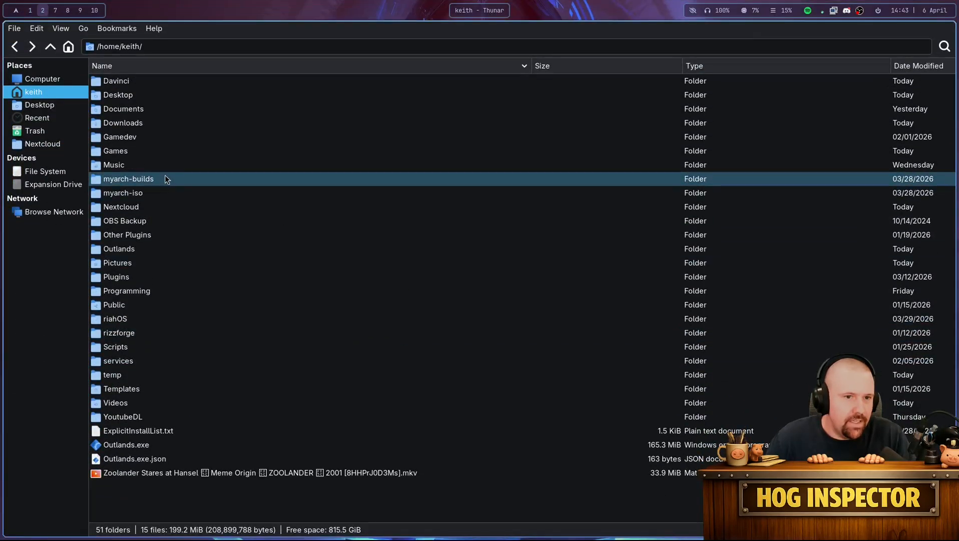
double_click(145, 114)
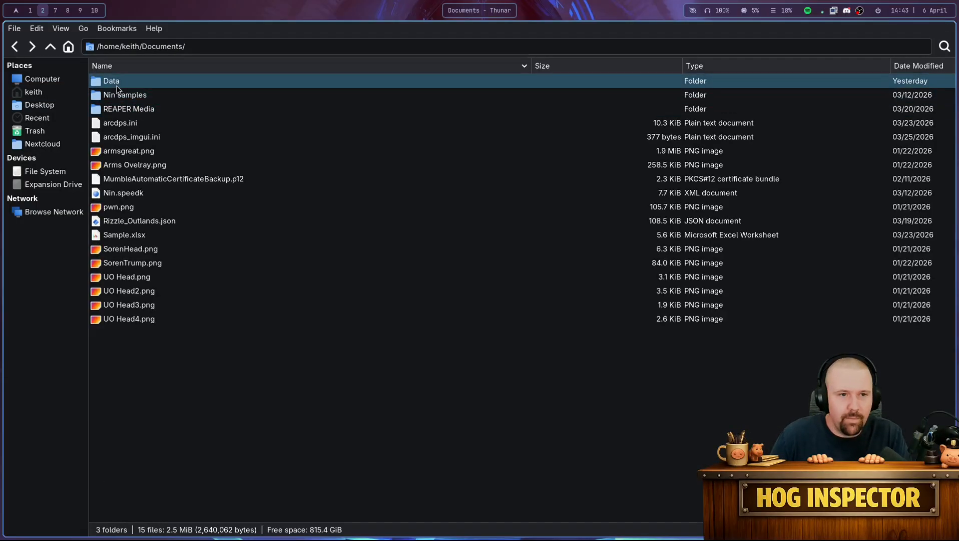
click(120, 85)
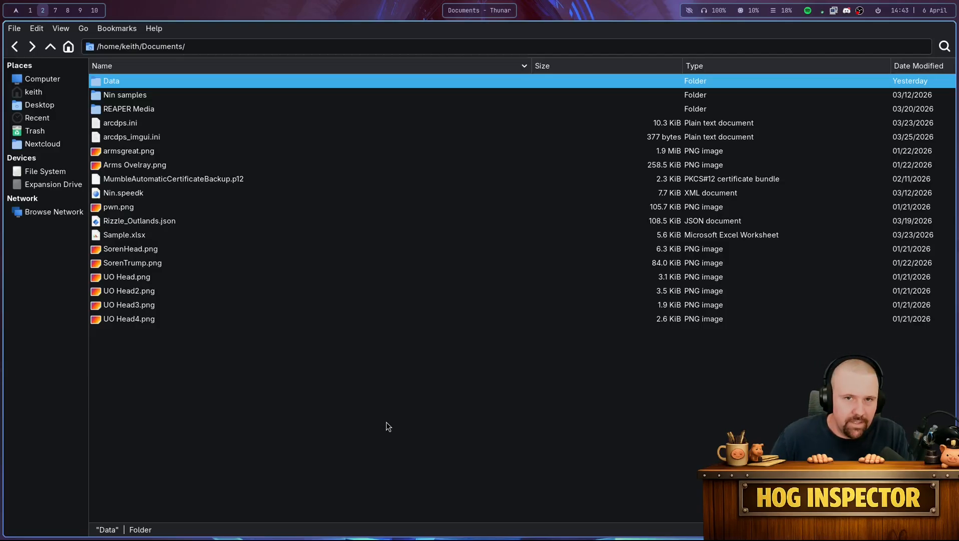
key(super+1)
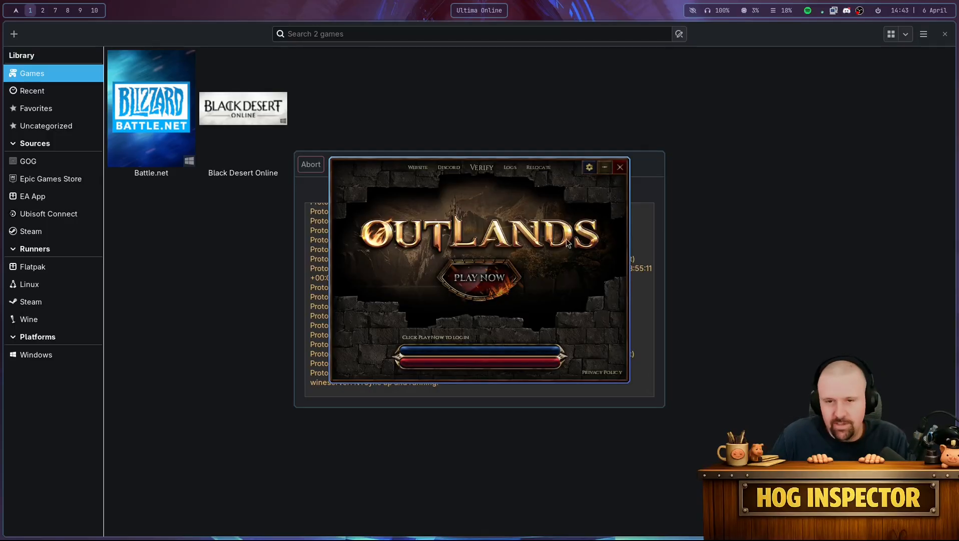
Step: Close the Outlands launcher and dismiss the finished Lutris installer
click(621, 166)
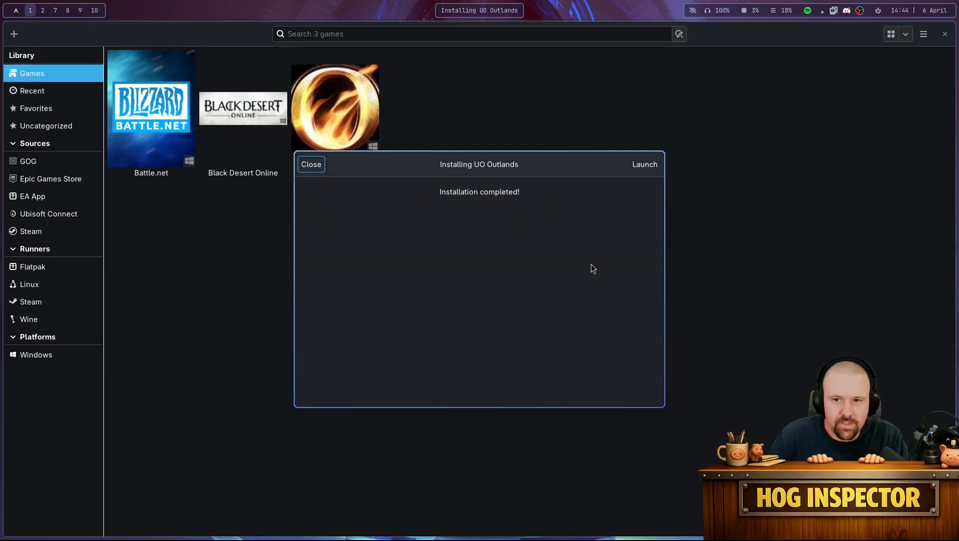
click(312, 165)
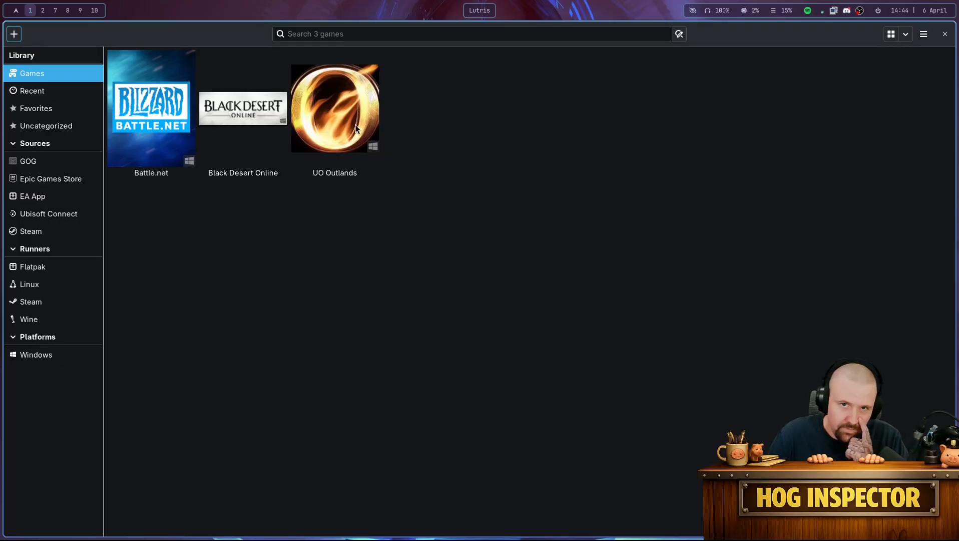
Step: Open the UO Outlands configuration in Lutris, view the custom cover image chooser, and cancel out of both dialogs
click(356, 128)
right_click(356, 128)
click(390, 162)
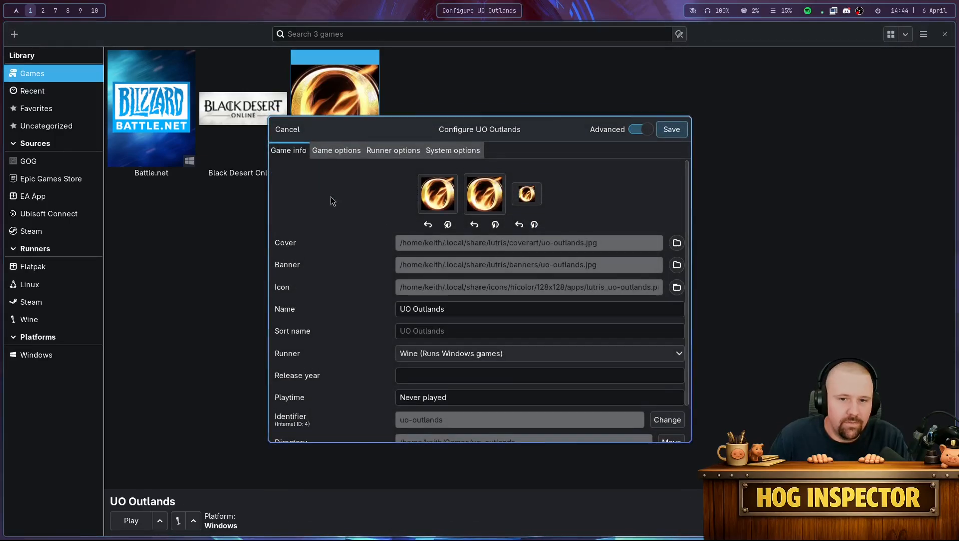
click(434, 199)
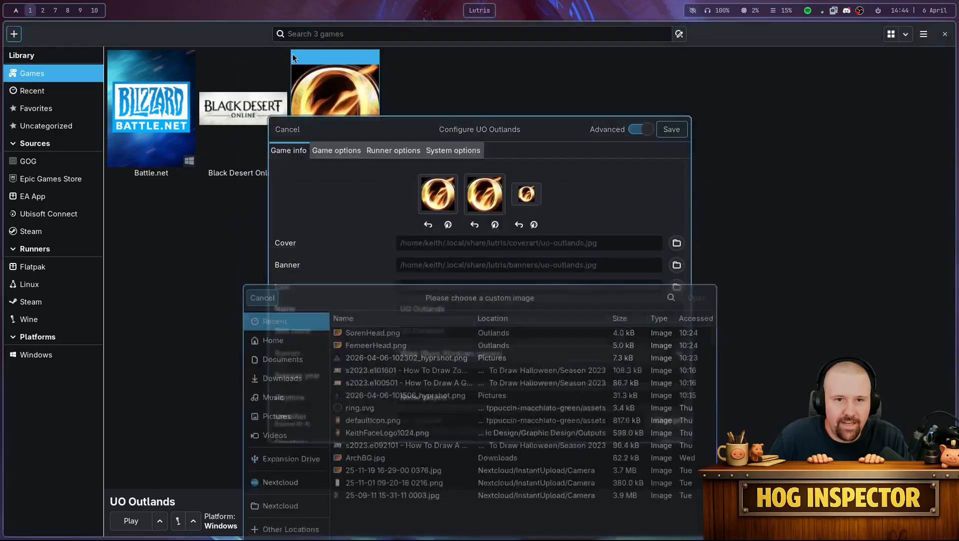
click(286, 131)
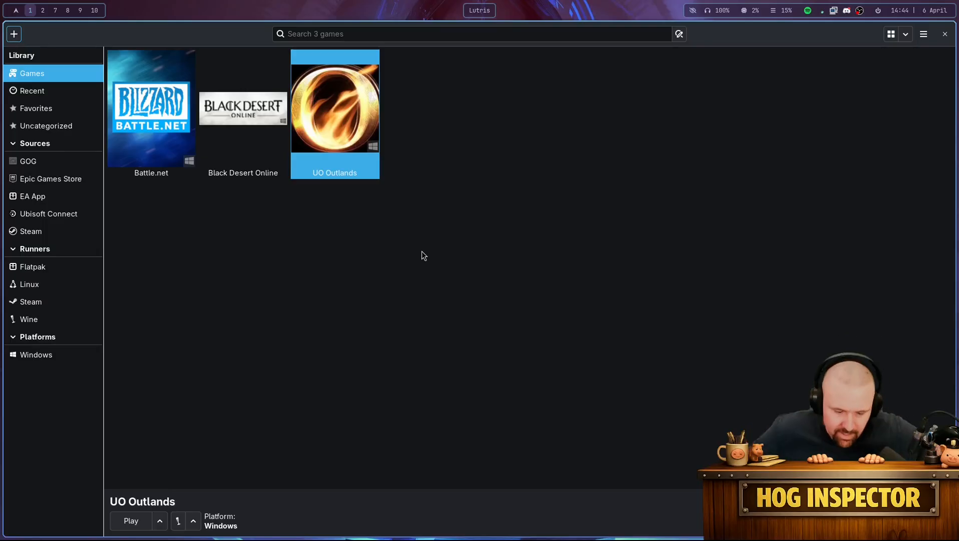
Step: Search the desktop application launcher for "out" to check the UO Outlands shortcut
key(super+d)
text(out)
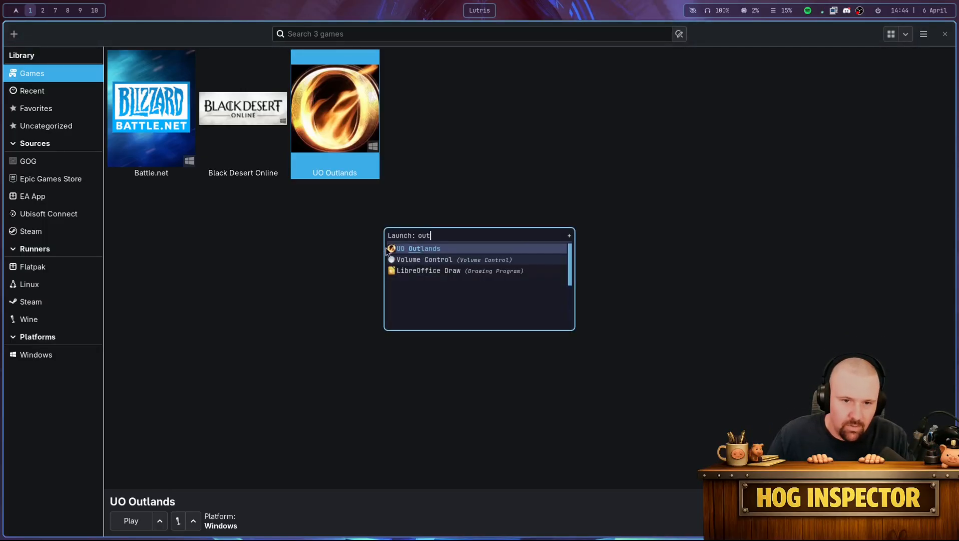
key(Return)
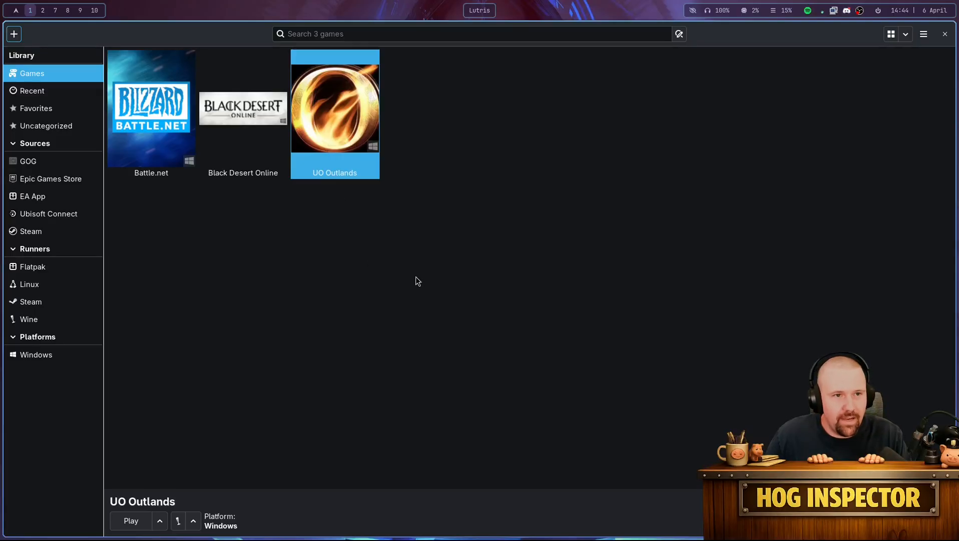
Step: Switch to the Thunar file manager and copy the Data folder in Documents
key(super+2)
right_click(118, 86)
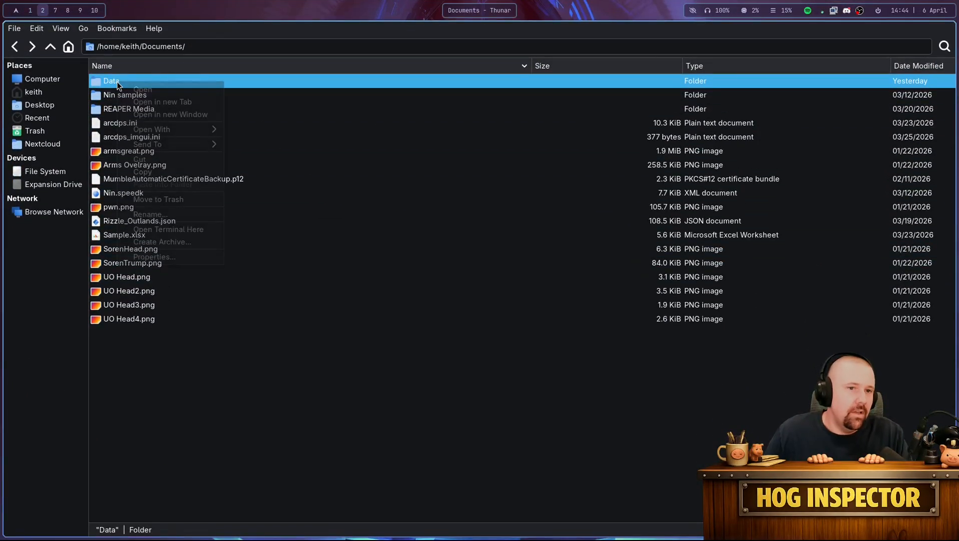
click(149, 172)
click(225, 409)
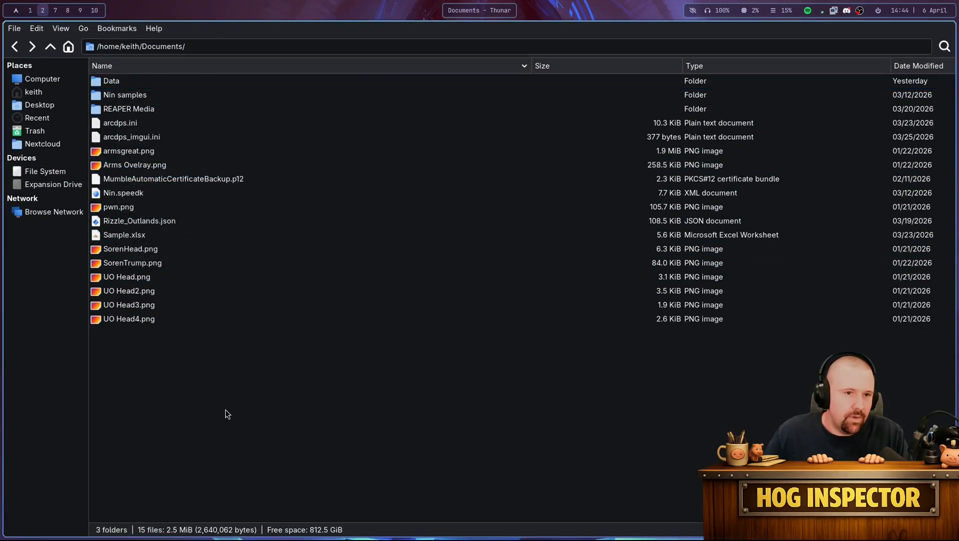
Step: Go from the home folder to Games/uo-outlands/drive_c/Program Files (x86)/Ultima Online Outlands/ClassicUO
click(33, 92)
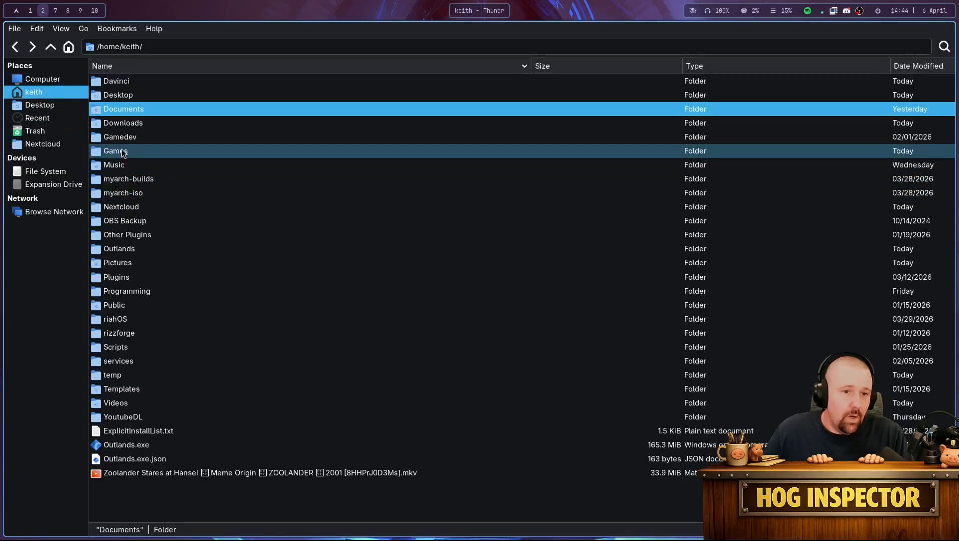
double_click(121, 156)
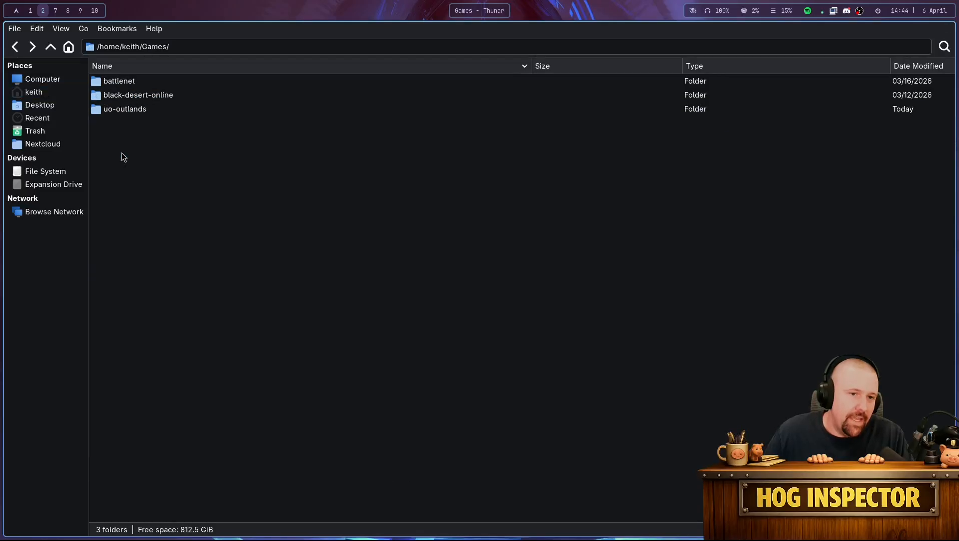
double_click(125, 110)
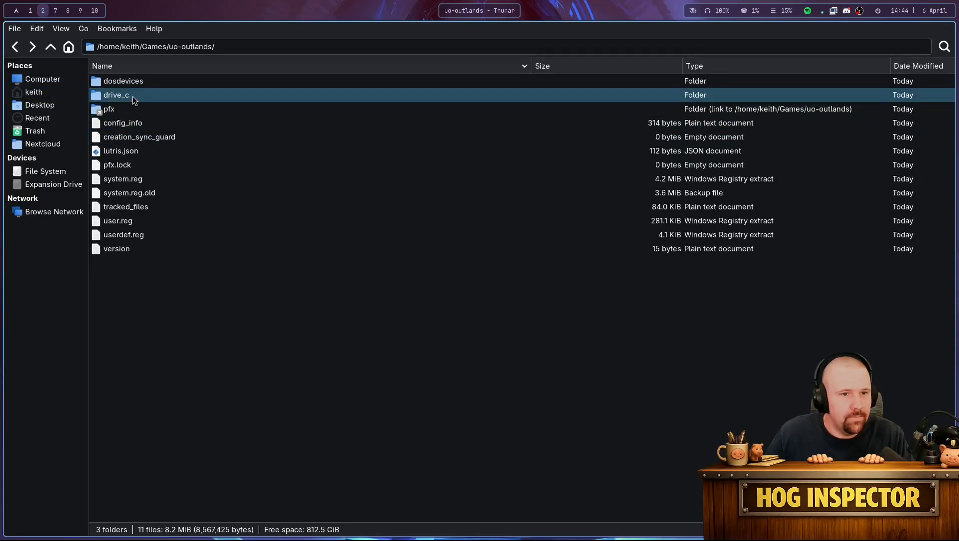
double_click(118, 95)
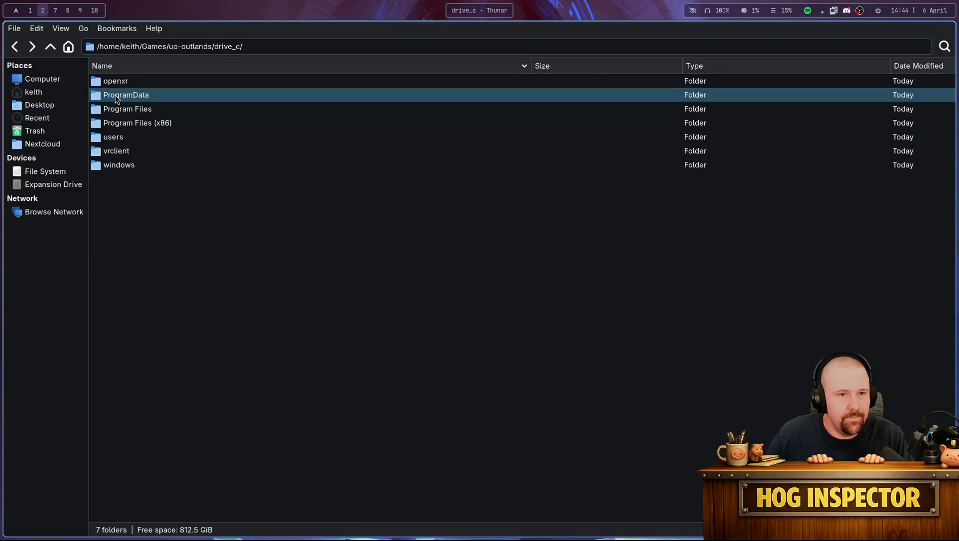
double_click(142, 125)
click(144, 125)
double_click(143, 126)
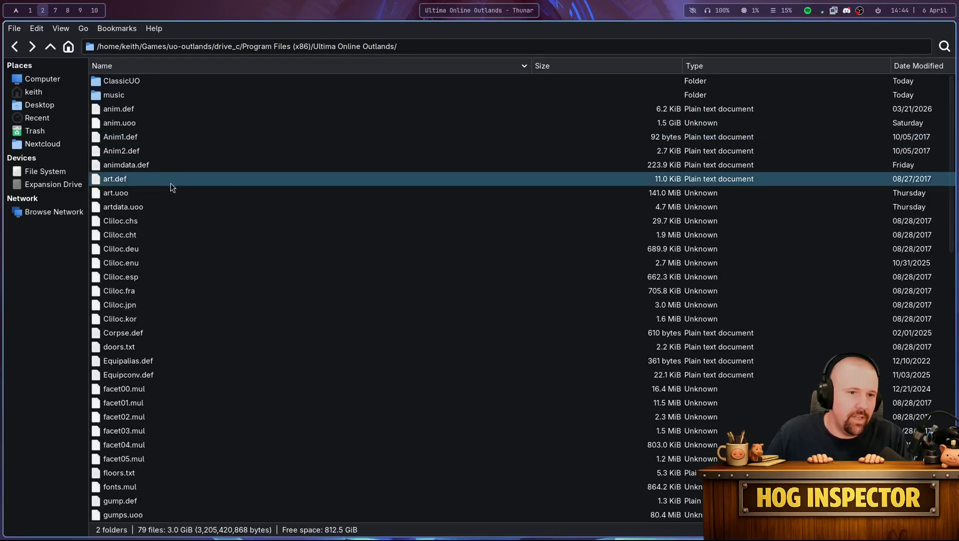
double_click(125, 81)
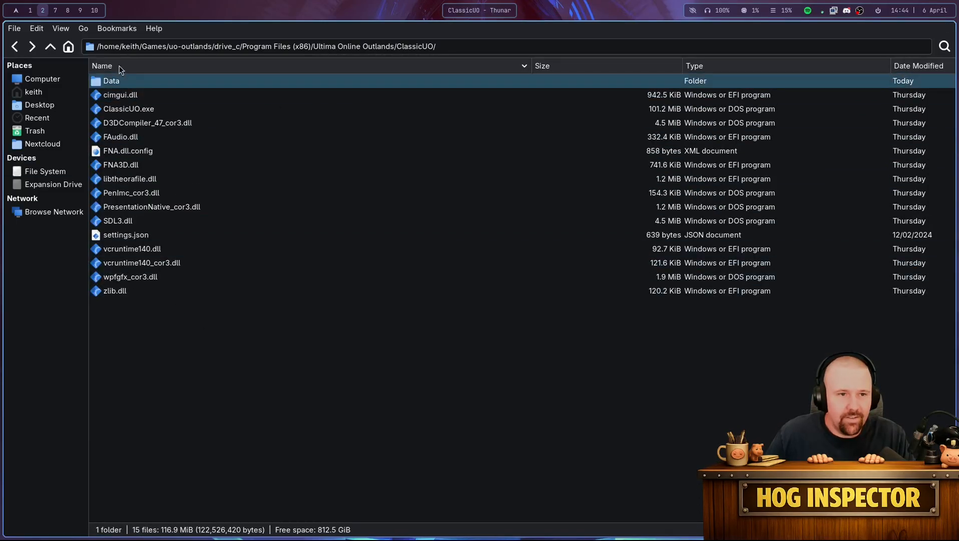
Step: Paste the copied Data folder into ClassicUO, replacing all existing files, and close the file manager
right_click(215, 366)
click(228, 394)
click(196, 325)
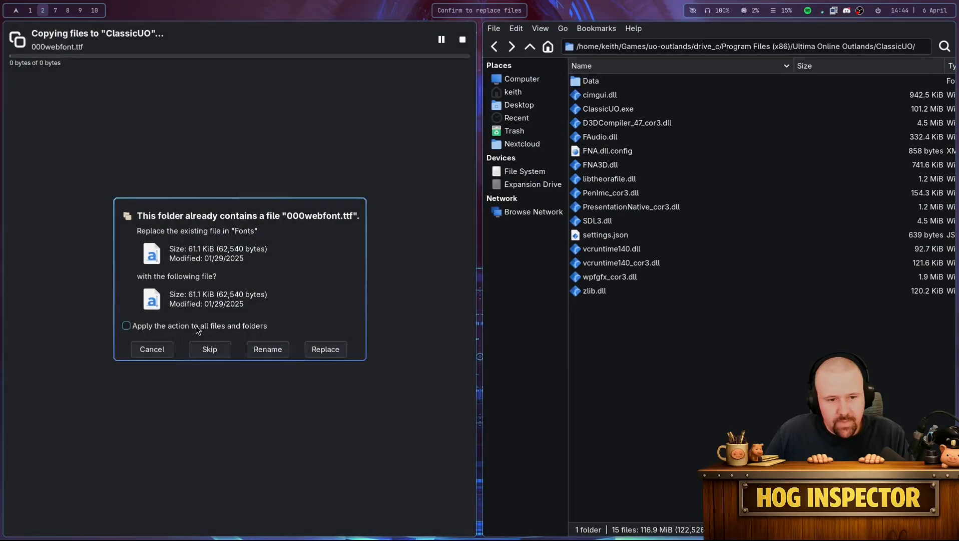
click(325, 349)
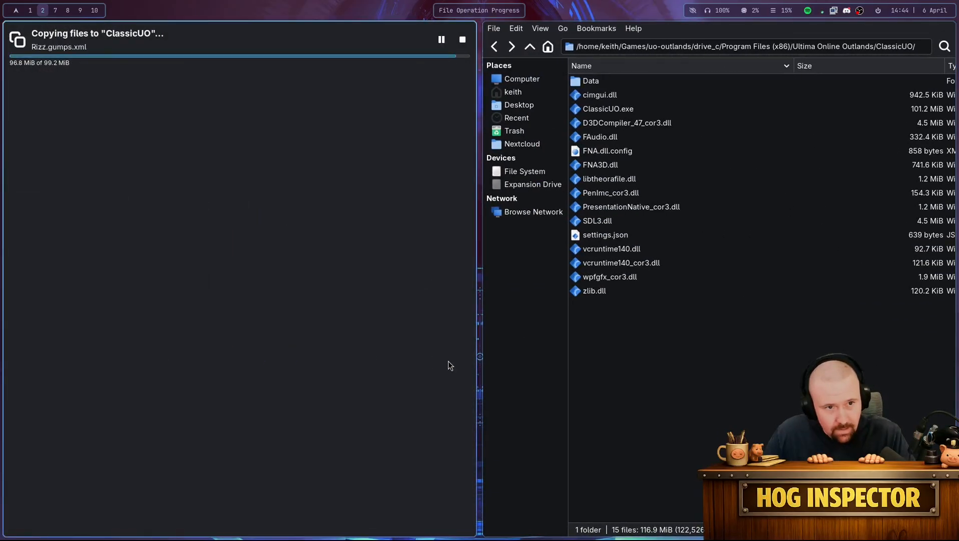
key(super+q)
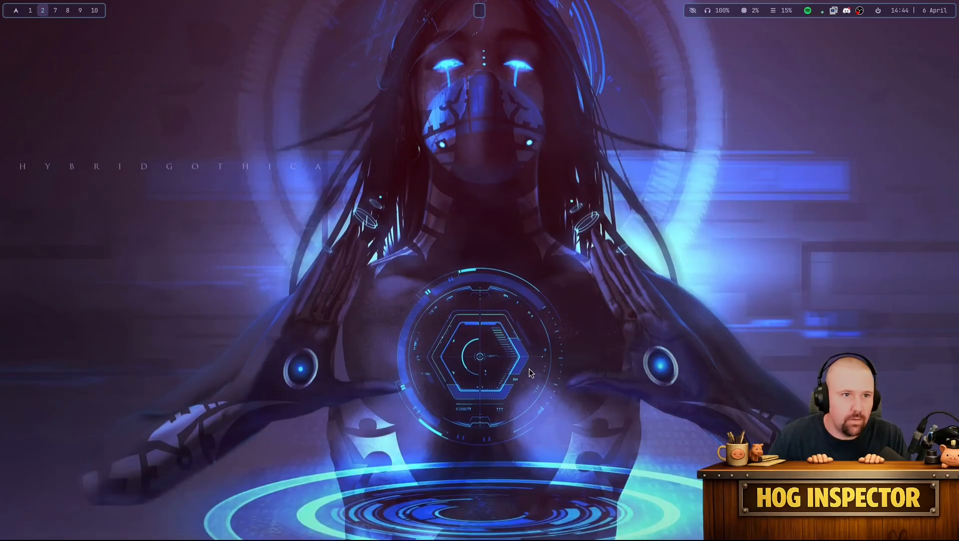
Step: Return to Lutris, run UO Outlands, and start the game from the Outlands launcher
key(super+1)
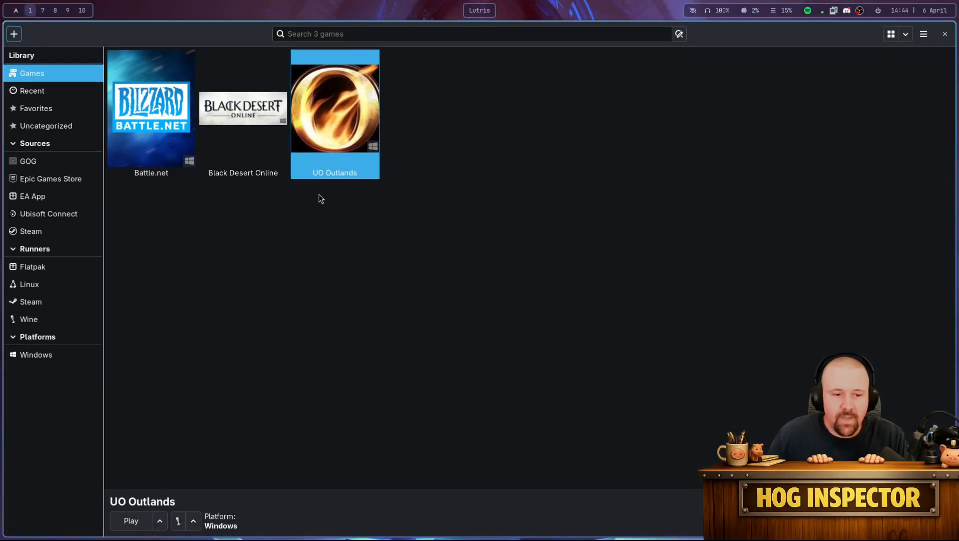
click(129, 521)
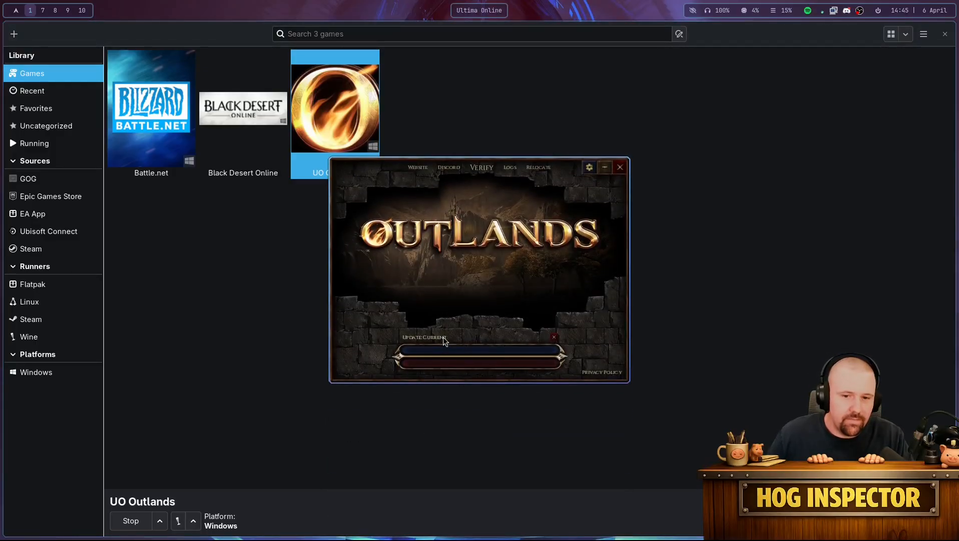
click(450, 278)
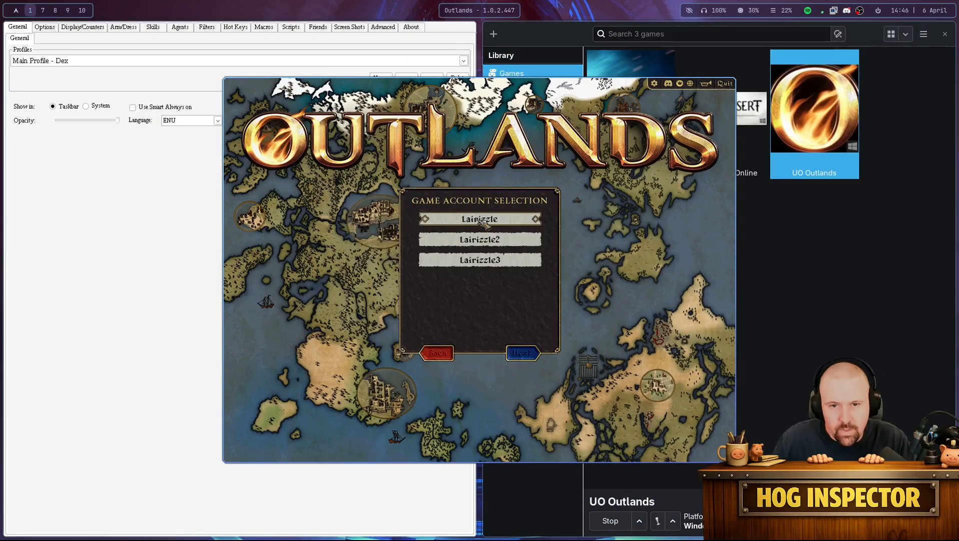
Step: Choose the first game account and enter the world with the first character in its list
click(478, 220)
click(474, 224)
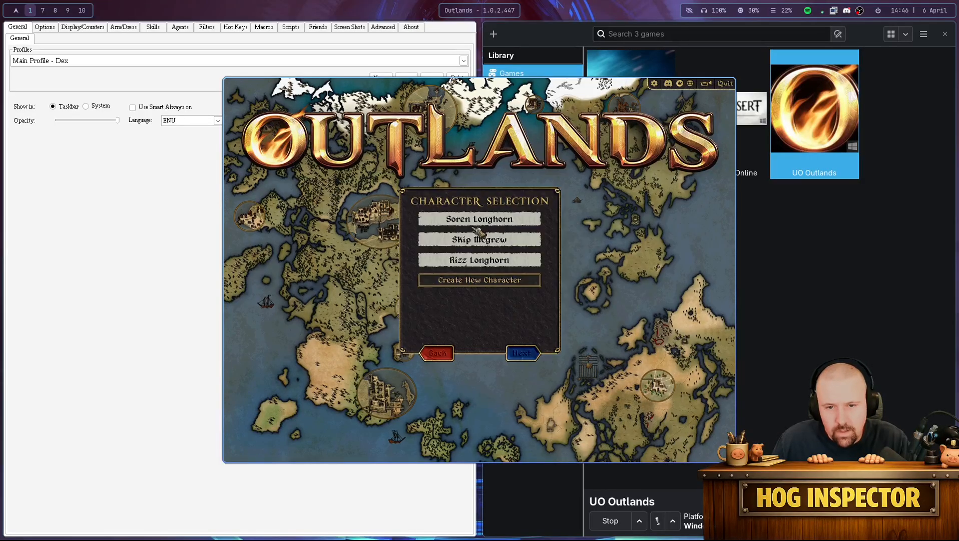
double_click(478, 221)
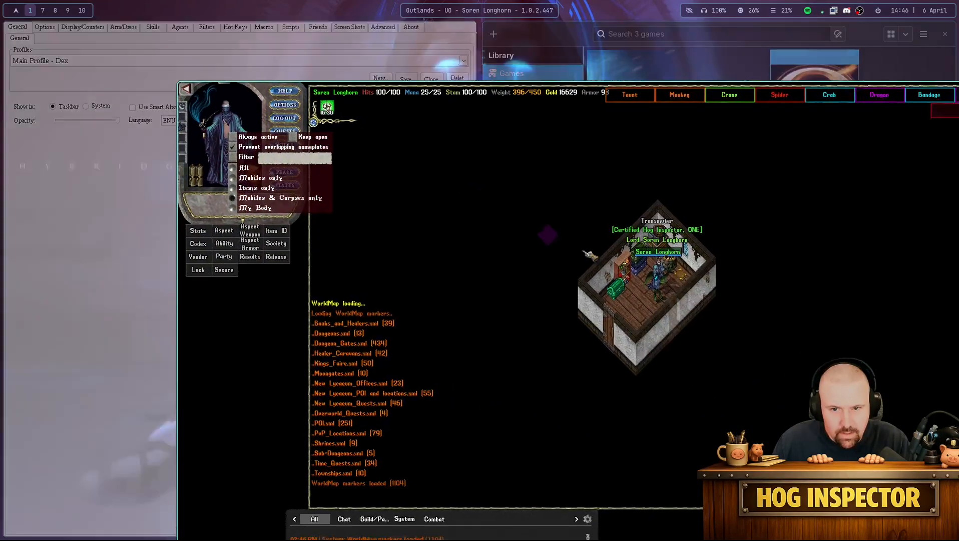